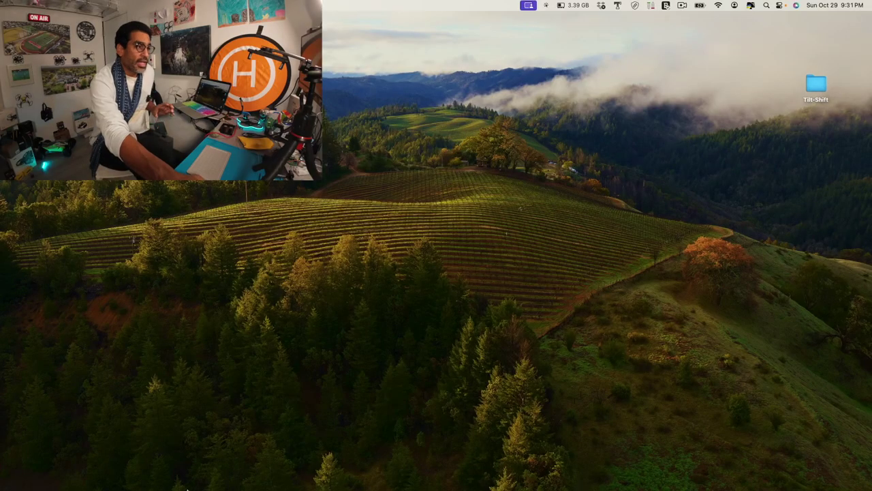
# Launch Final Cut Pro, create a new project named TiltShift, and open the Tilt-Shift media folder.
pyautogui.moveTo(129, 486)
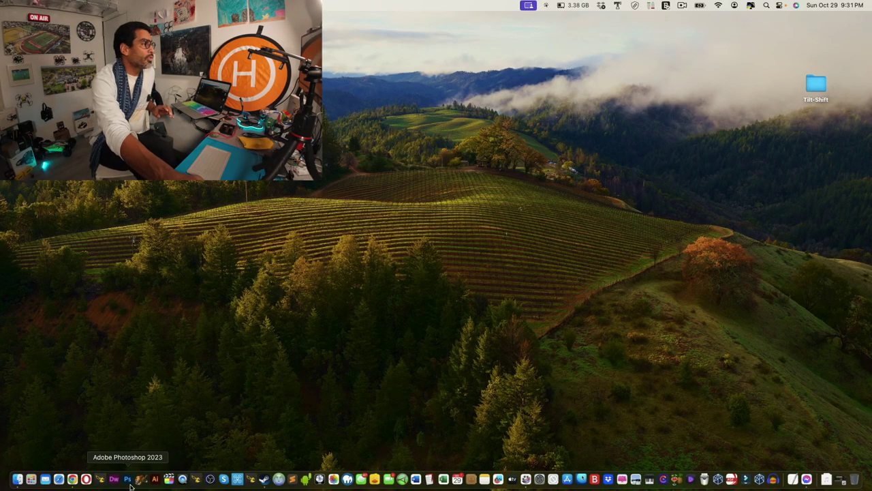
pyautogui.click(168, 480)
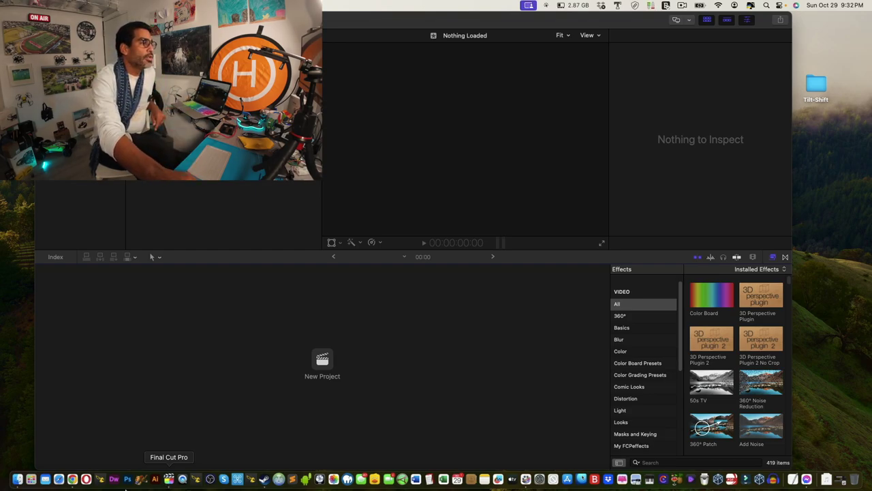
pyautogui.click(321, 359)
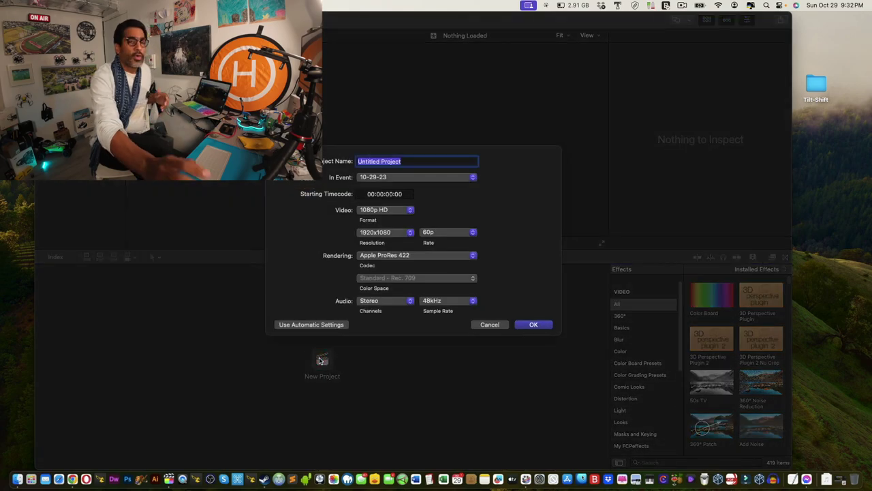
pyautogui.write('TiltSh')
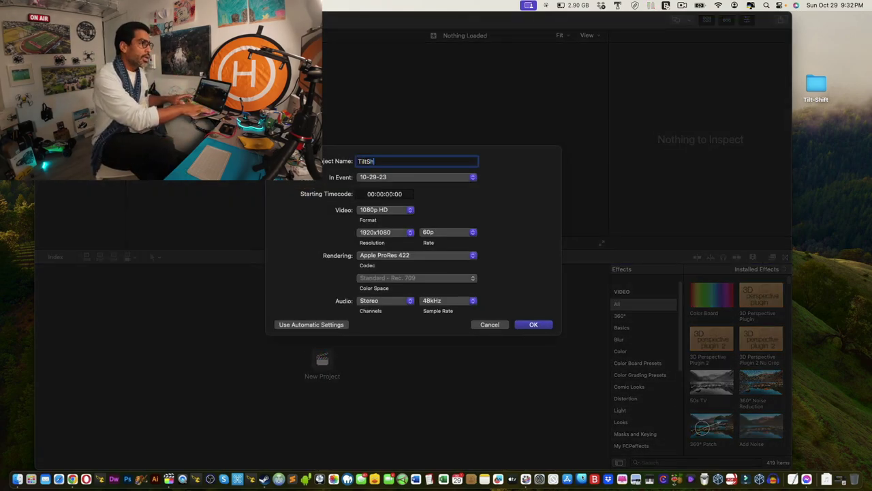
pyautogui.write('ift')
pyautogui.press('Return')
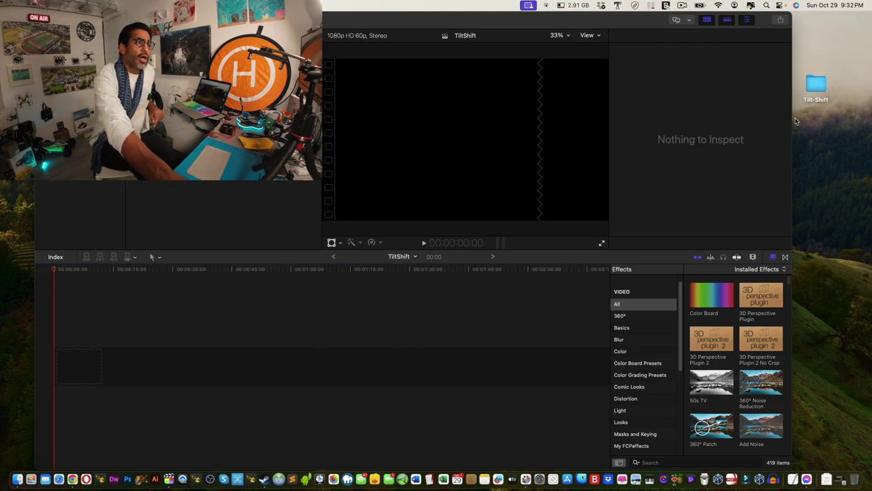
pyautogui.doubleClick(812, 89)
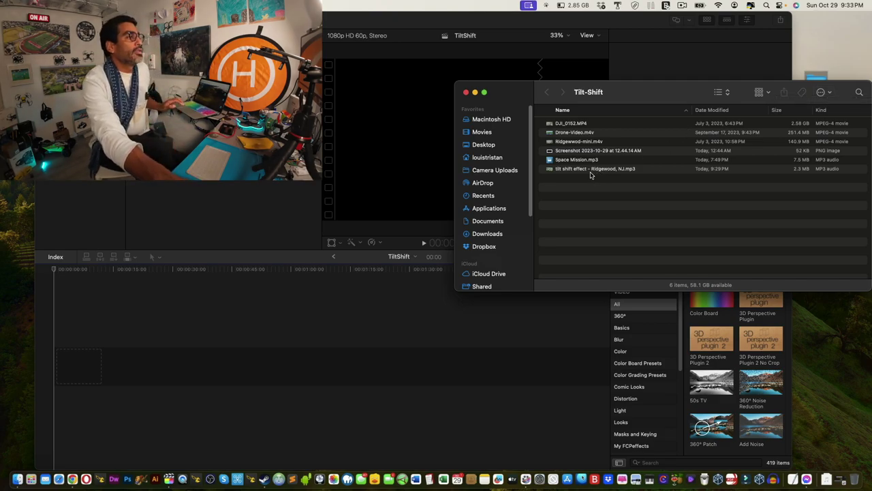
# Select the Ridgewood-mini.m4v clip in the Tilt-Shift folder.
pyautogui.click(572, 143)
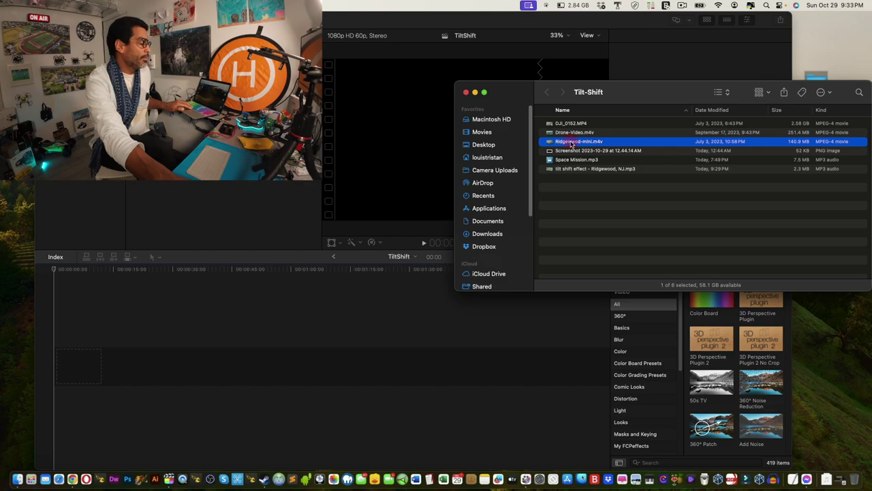
pyautogui.press('space')
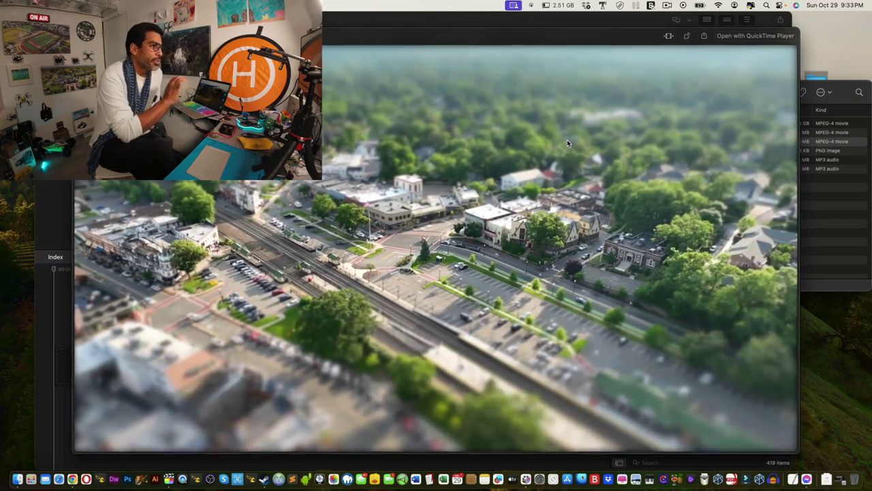
pyautogui.press('space')
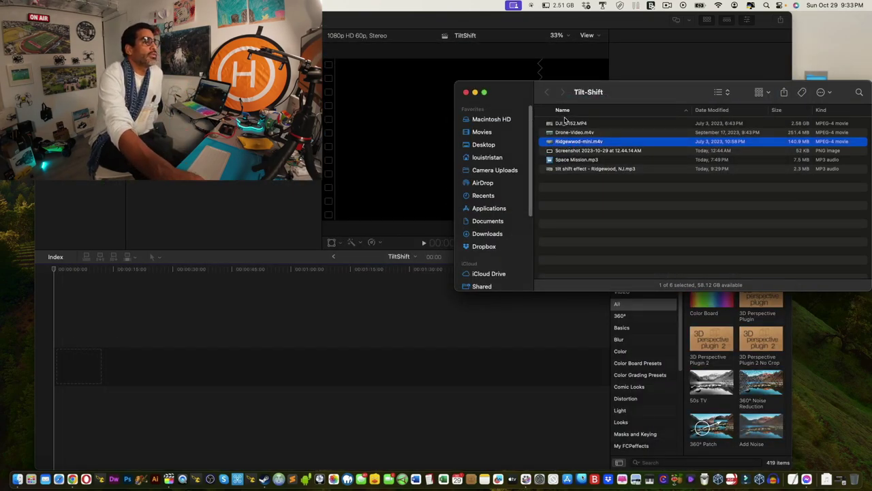
pyautogui.click(562, 124)
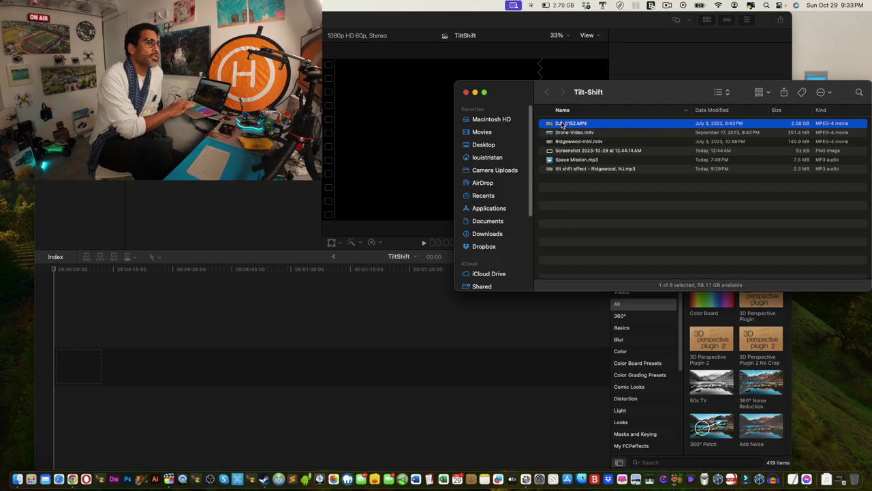
pyautogui.press('space')
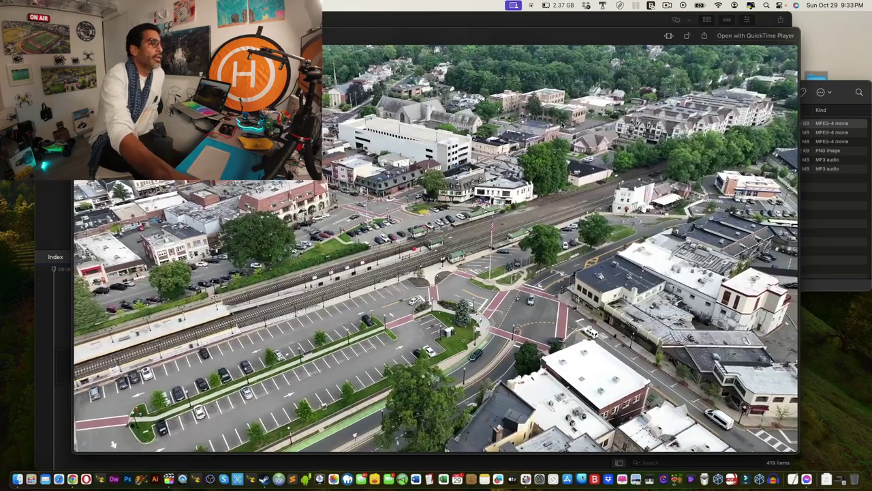
pyautogui.press('space')
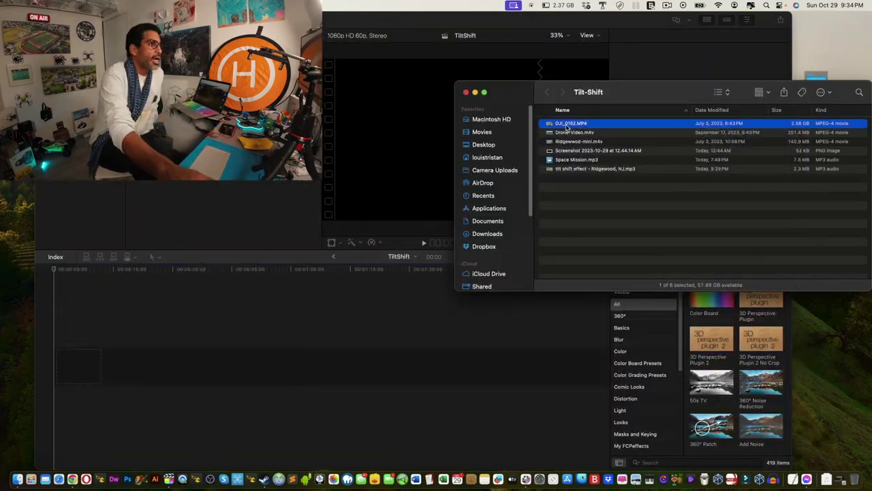
# Add DJI_0152.MP4 to the timeline and list all effects in the Effects browser.
pyautogui.moveTo(565, 126); pyautogui.dragTo(334, 313)
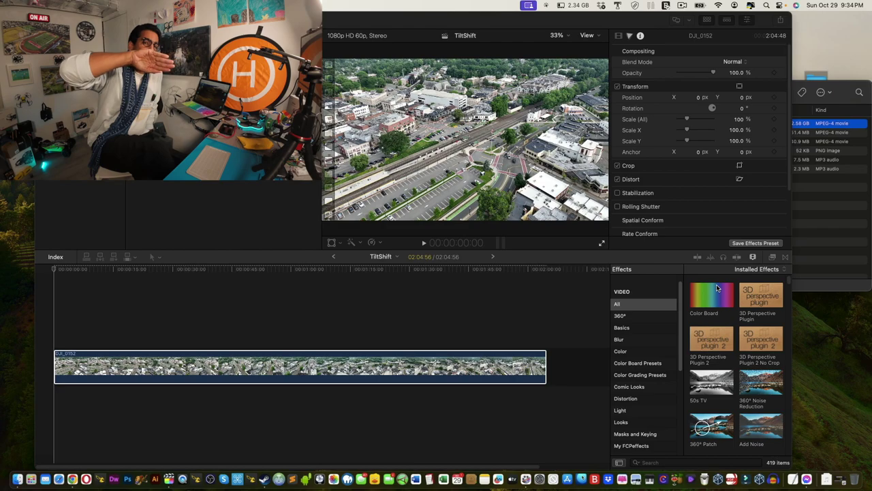
pyautogui.click(773, 257)
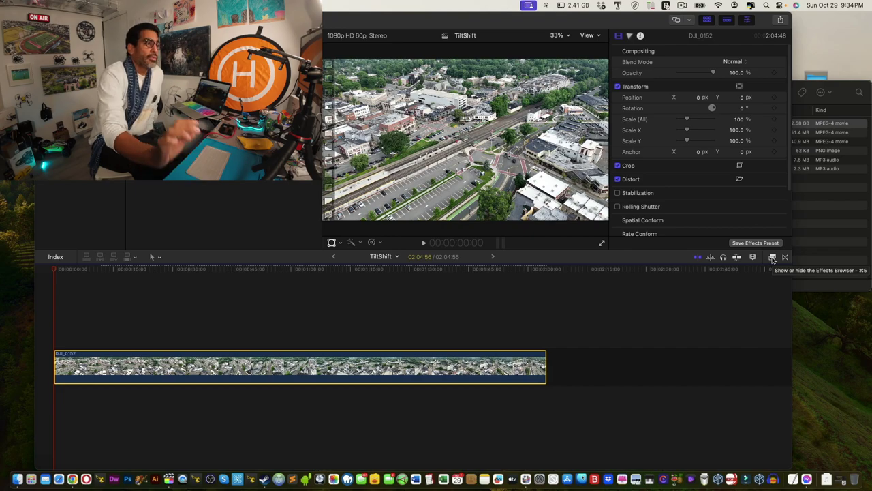
pyautogui.click(773, 257)
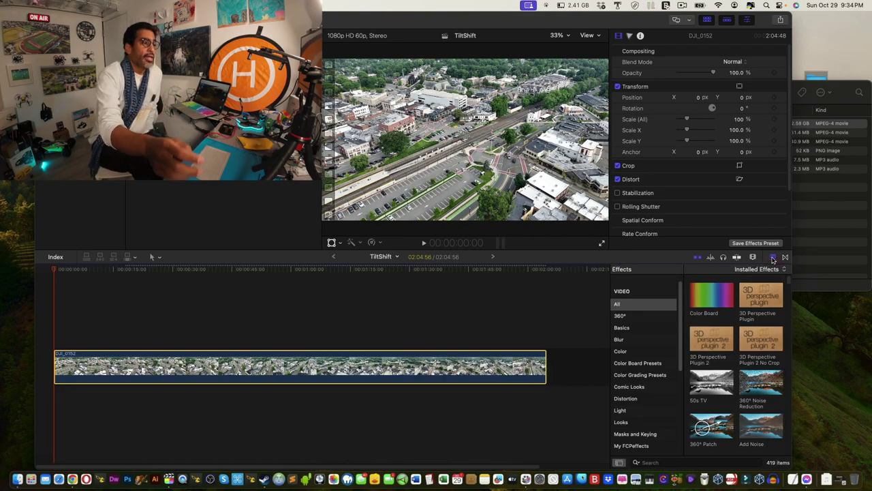
pyautogui.click(620, 308)
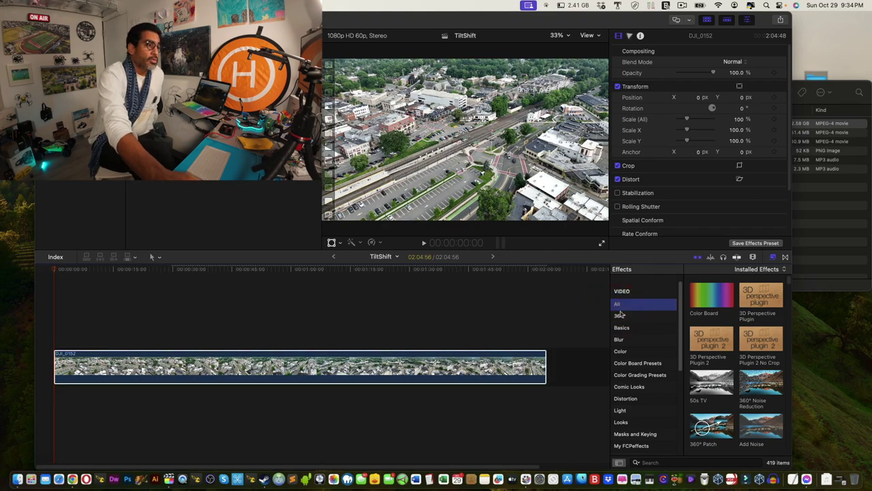
pyautogui.click(622, 363)
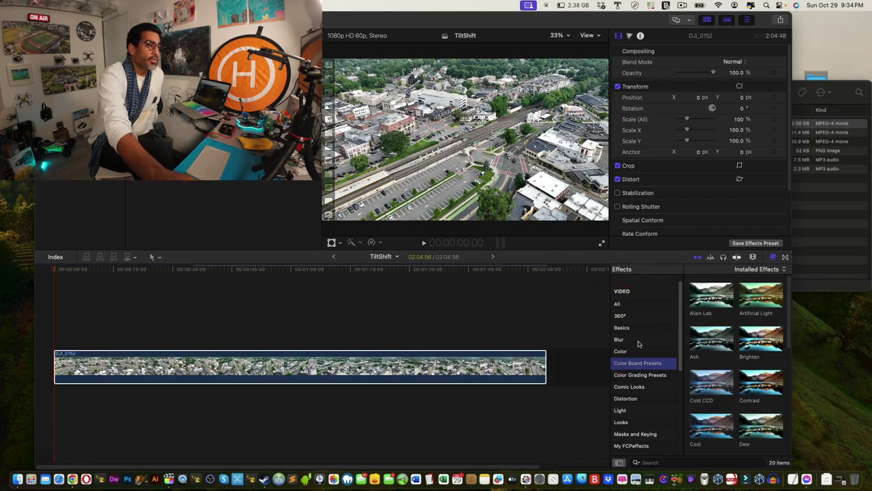
pyautogui.click(618, 306)
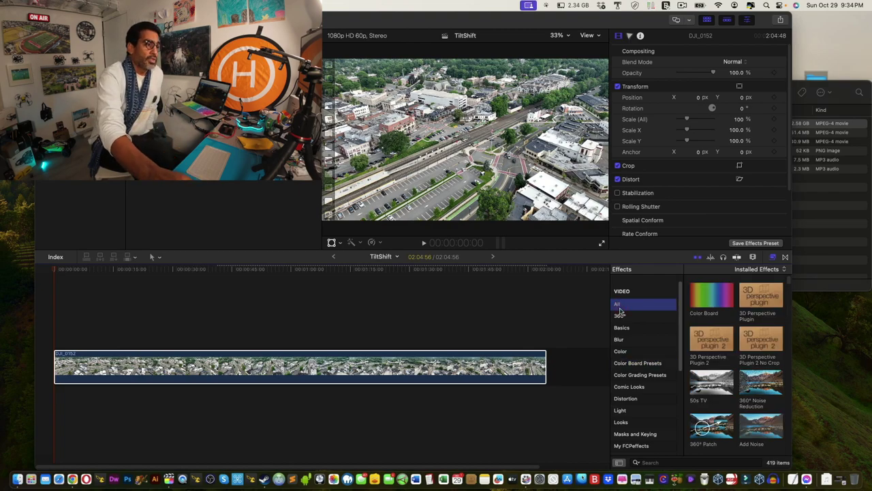
# Search the effects list for the focus effects.
pyautogui.rightClick(657, 463)
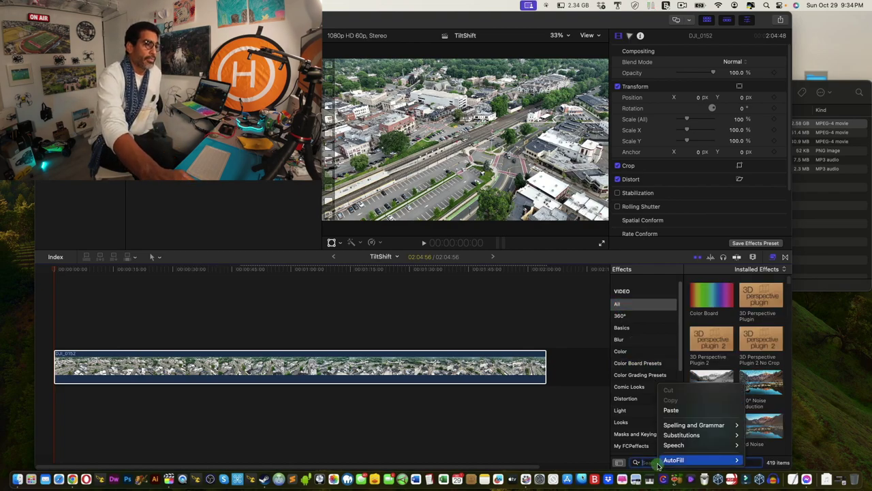
pyautogui.click(651, 462)
pyautogui.rightClick(649, 462)
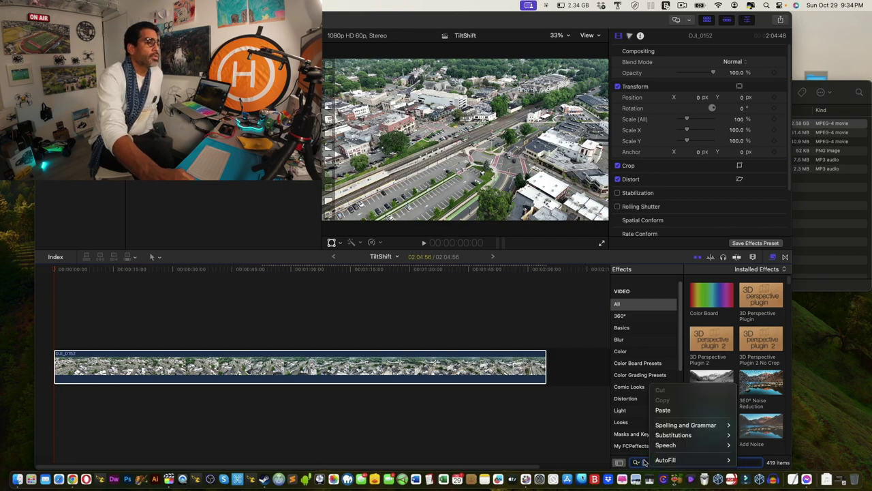
pyautogui.rightClick(640, 463)
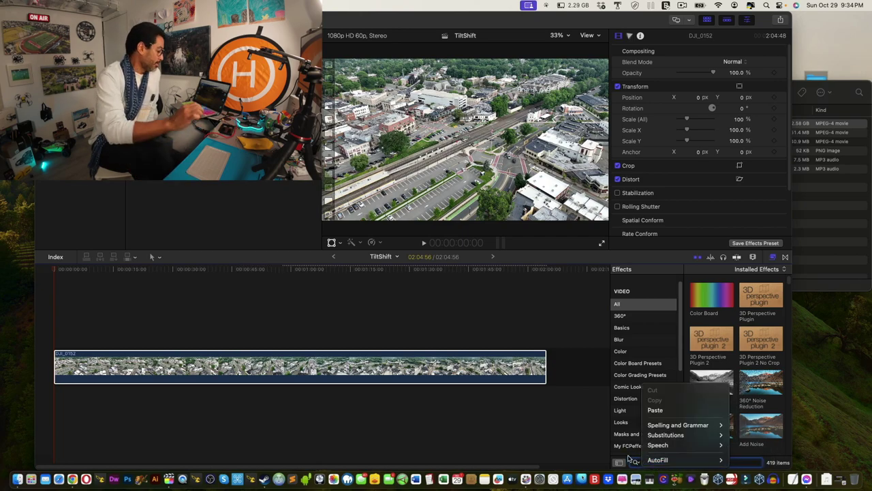
pyautogui.click(628, 460)
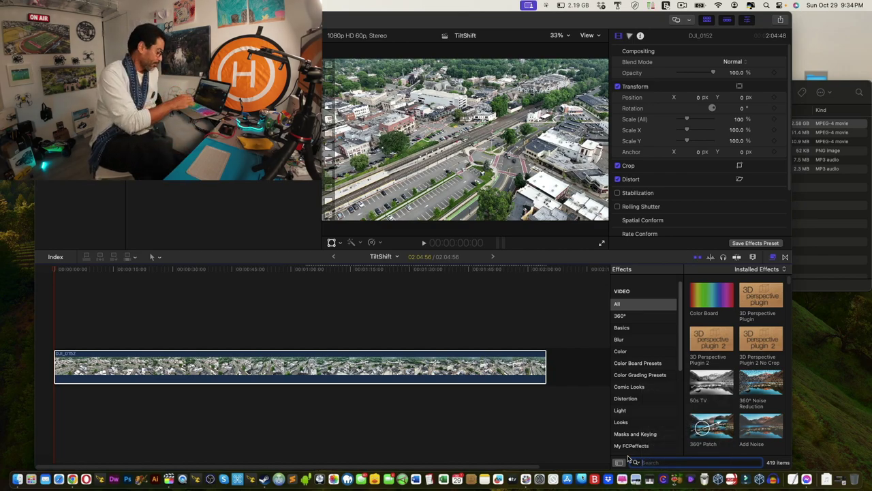
pyautogui.write('toc')
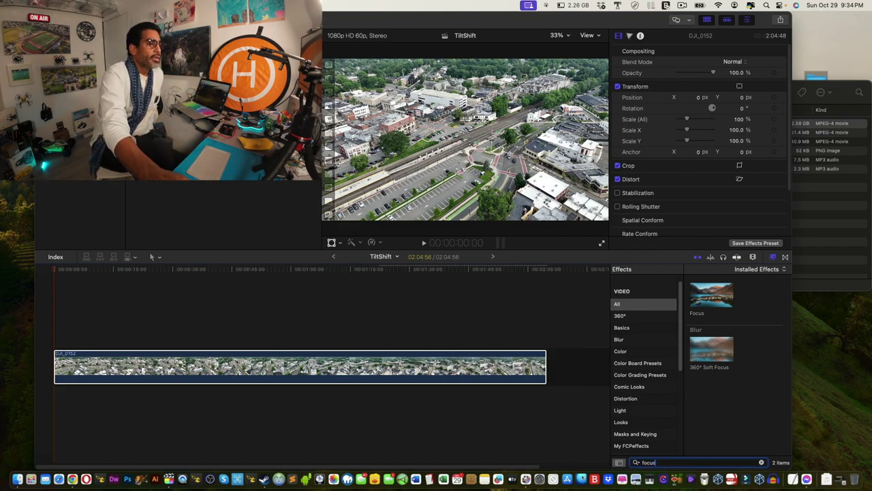
# Apply the Focus effect to the DJI_0152 clip and select it in the Inspector.
pyautogui.moveTo(713, 300); pyautogui.dragTo(503, 363)
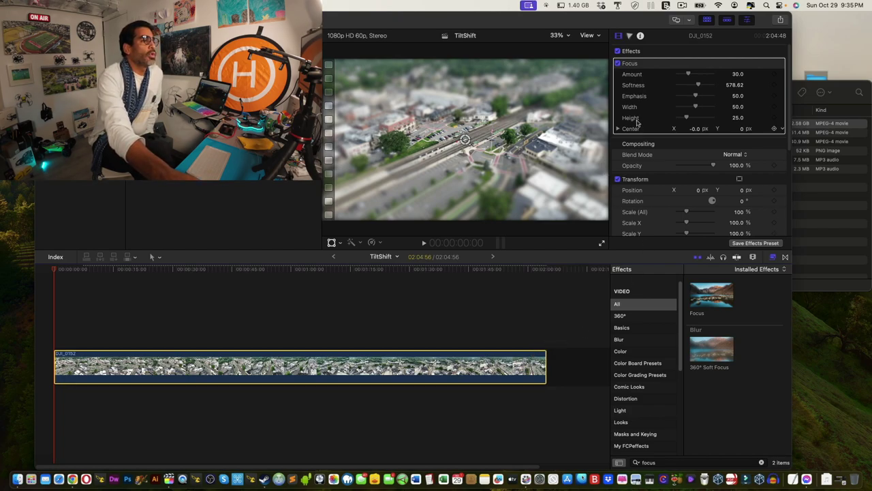
pyautogui.click(633, 85)
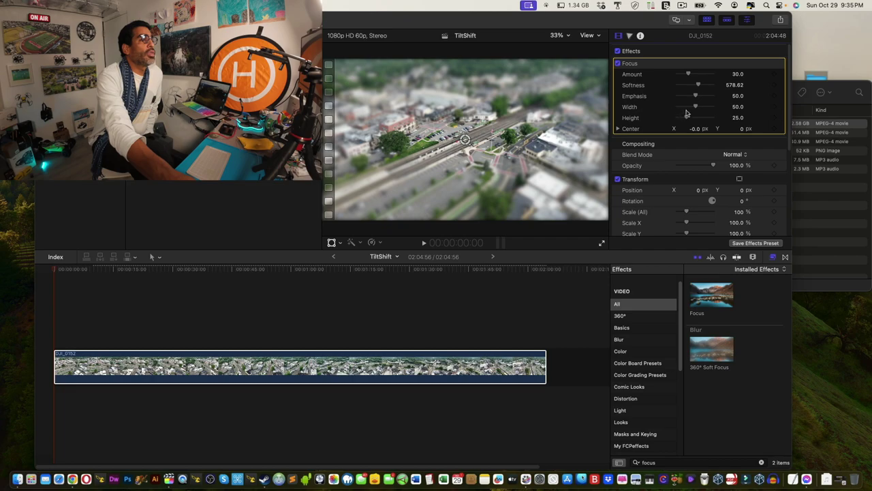
# Set the Focus effect to Width 100, Height 42.22, a lower centre, and Amount 39.14.
pyautogui.moveTo(695, 109); pyautogui.dragTo(725, 108)
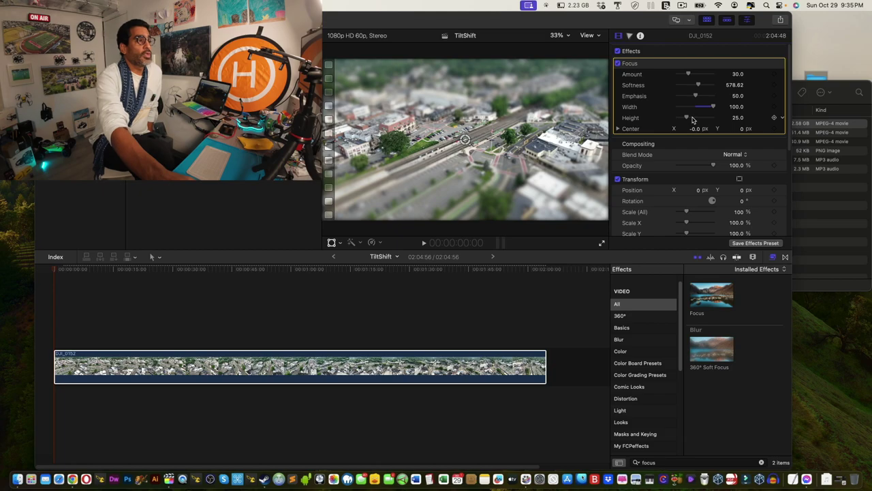
pyautogui.moveTo(686, 118)
pyautogui.mouseDown()
pyautogui.moveTo(705, 118)
pyautogui.moveTo(681, 115)
pyautogui.moveTo(693, 113)
pyautogui.mouseUp()
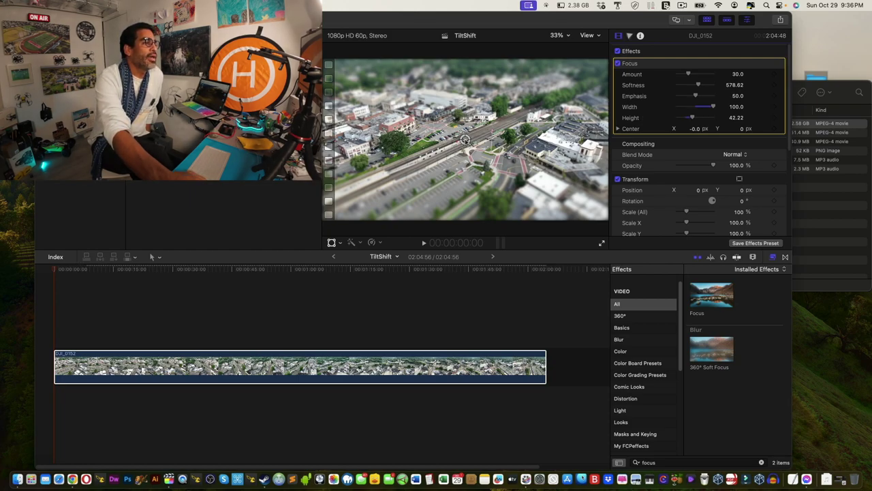
pyautogui.moveTo(466, 141)
pyautogui.mouseDown()
pyautogui.moveTo(465, 164)
pyautogui.moveTo(465, 134)
pyautogui.moveTo(462, 141)
pyautogui.mouseUp()
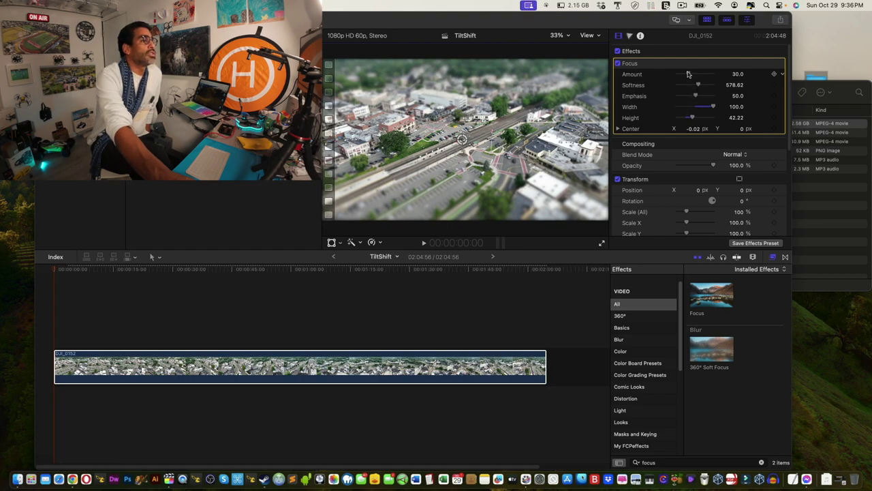
pyautogui.moveTo(691, 74)
pyautogui.mouseDown()
pyautogui.moveTo(713, 76)
pyautogui.moveTo(702, 74)
pyautogui.mouseUp()
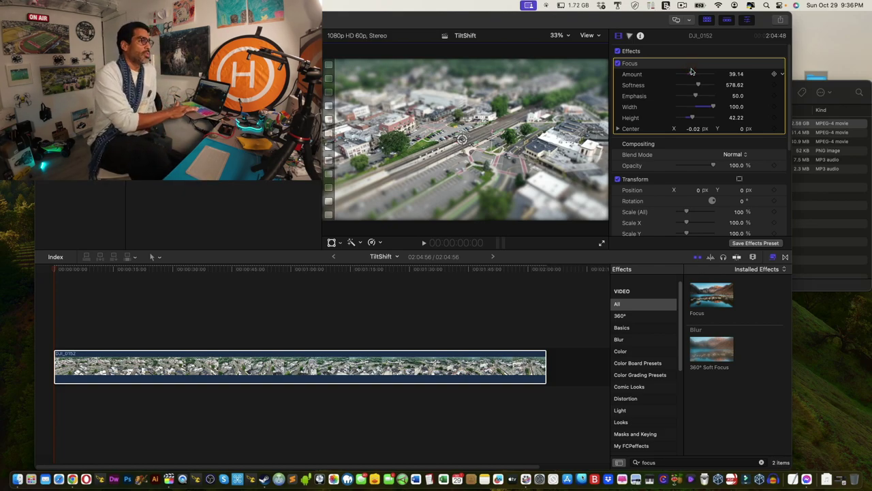
# Preview the clip, move the Focus centre to X 0 / Y 0.05, and replay it.
pyautogui.press('space')
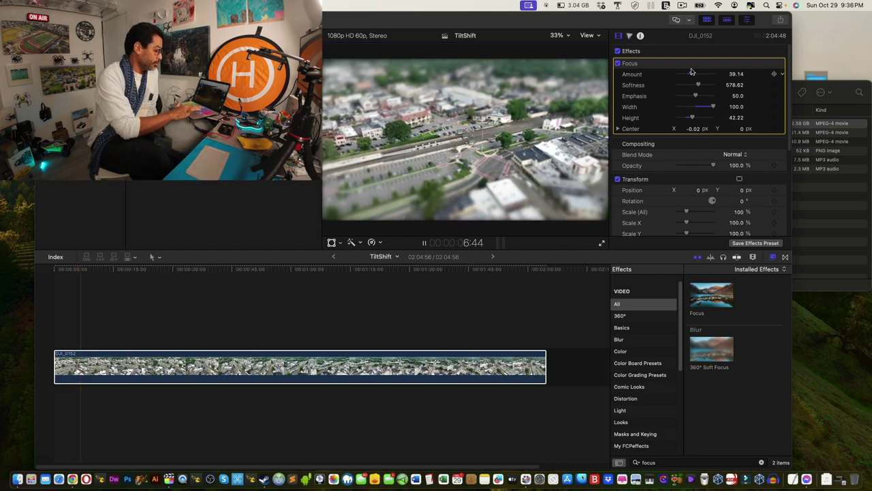
pyautogui.press('space')
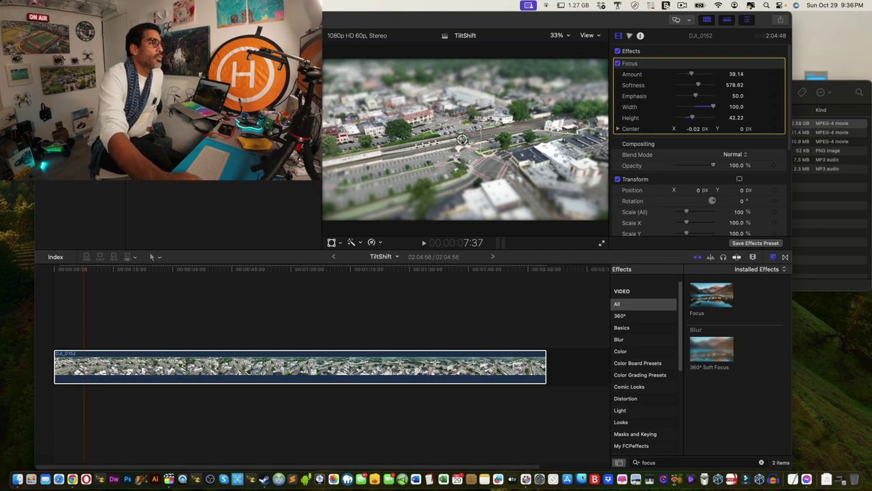
pyautogui.moveTo(463, 139)
pyautogui.mouseDown()
pyautogui.moveTo(461, 147)
pyautogui.moveTo(465, 131)
pyautogui.mouseUp()
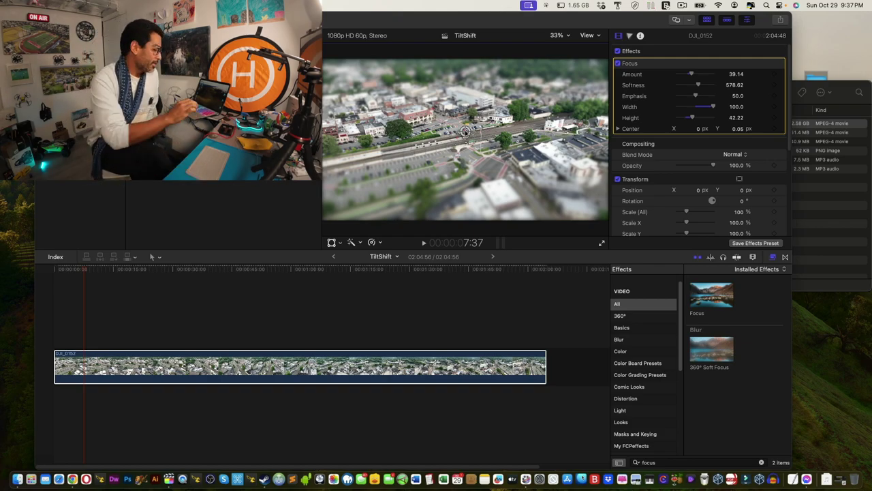
pyautogui.press('space')
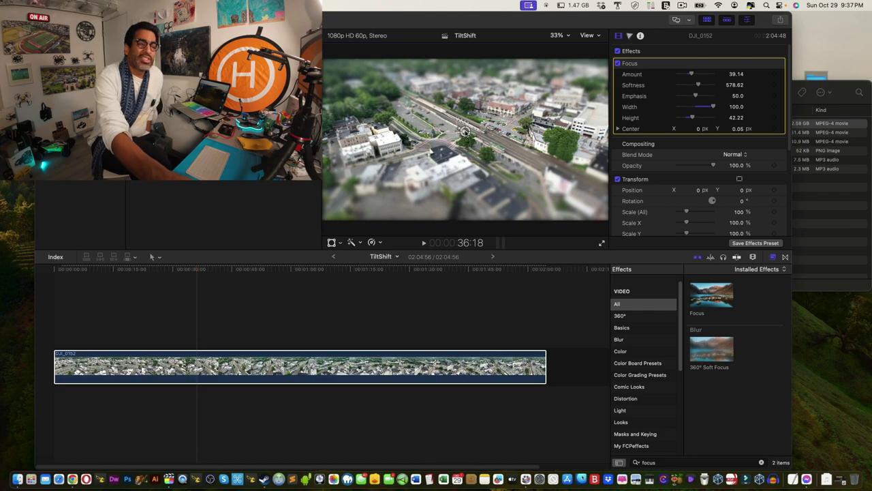
pyautogui.click(818, 223)
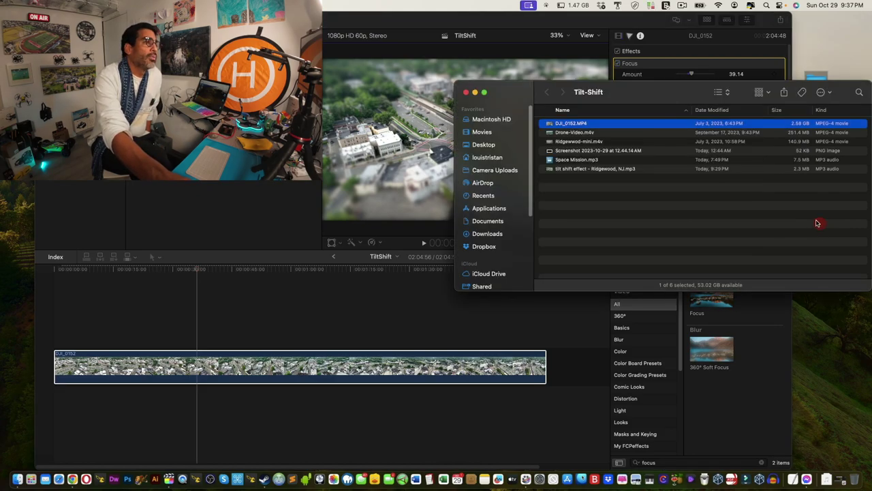
pyautogui.click(551, 169)
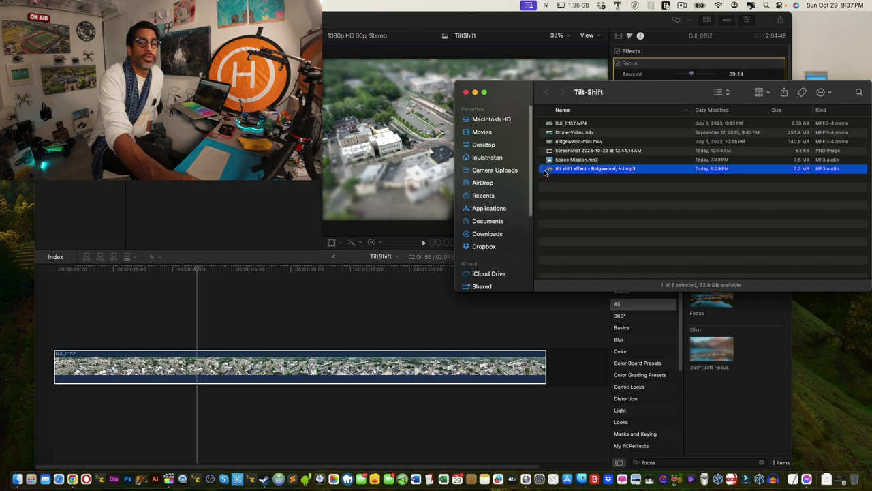
pyautogui.moveTo(544, 172); pyautogui.dragTo(296, 398)
pyautogui.click(371, 394)
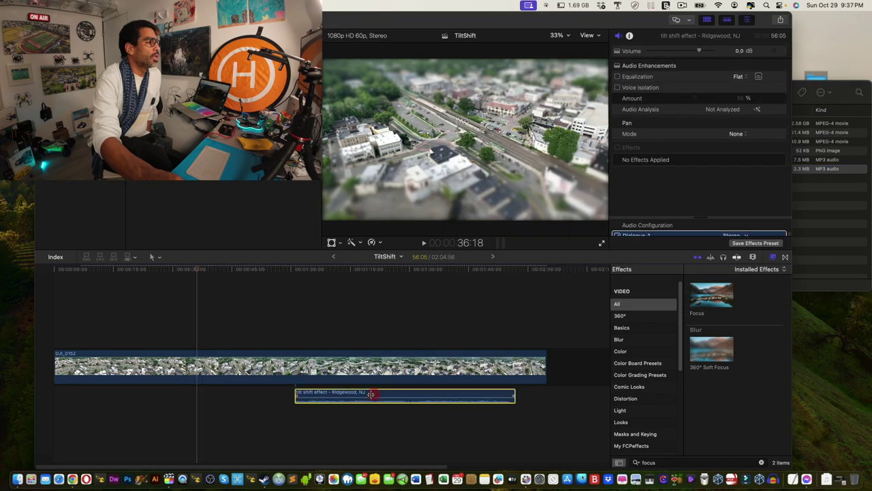
pyautogui.moveTo(389, 396); pyautogui.dragTo(132, 391)
pyautogui.moveTo(199, 272); pyautogui.dragTo(55, 262)
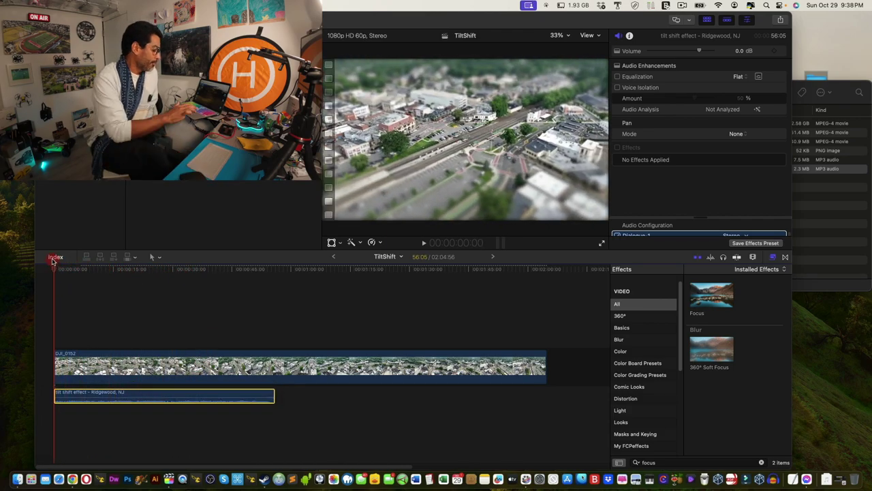
pyautogui.press('space')
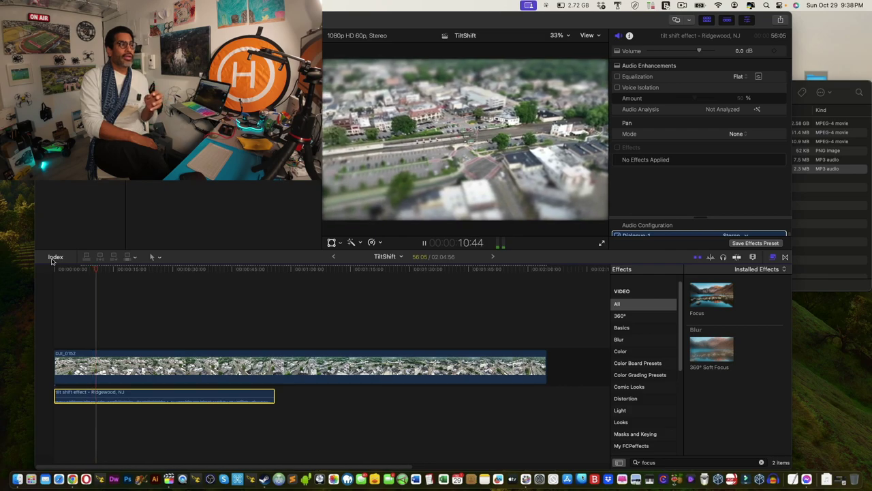
pyautogui.press('space')
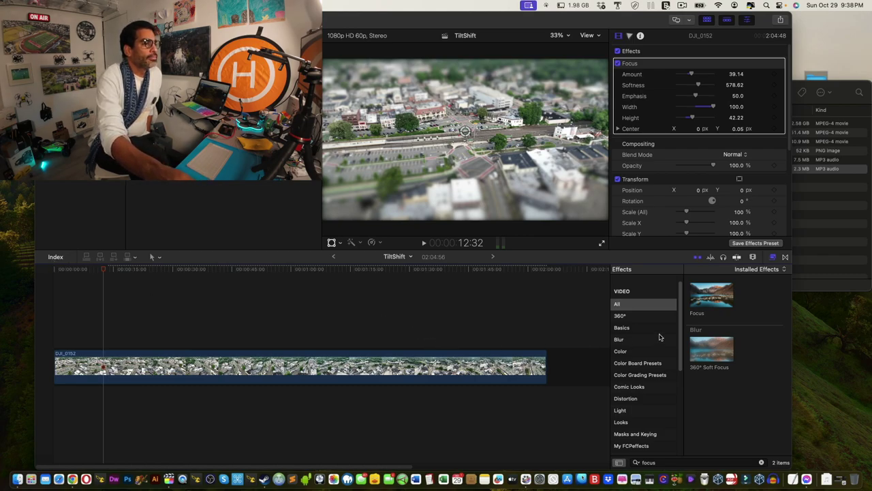
# Add Space Mission.mp3 below the DJI_0152 clip, select it, and return to the timeline start.
pyautogui.click(815, 252)
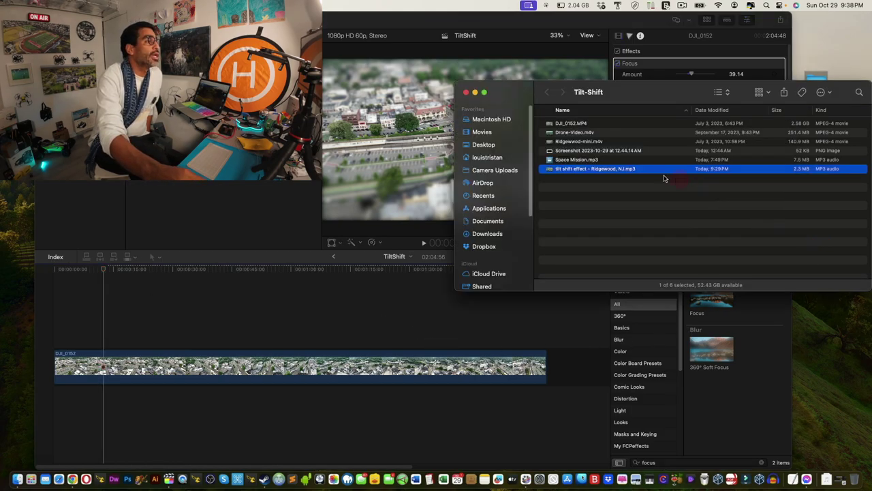
pyautogui.click(549, 161)
pyautogui.moveTo(550, 161); pyautogui.dragTo(267, 376)
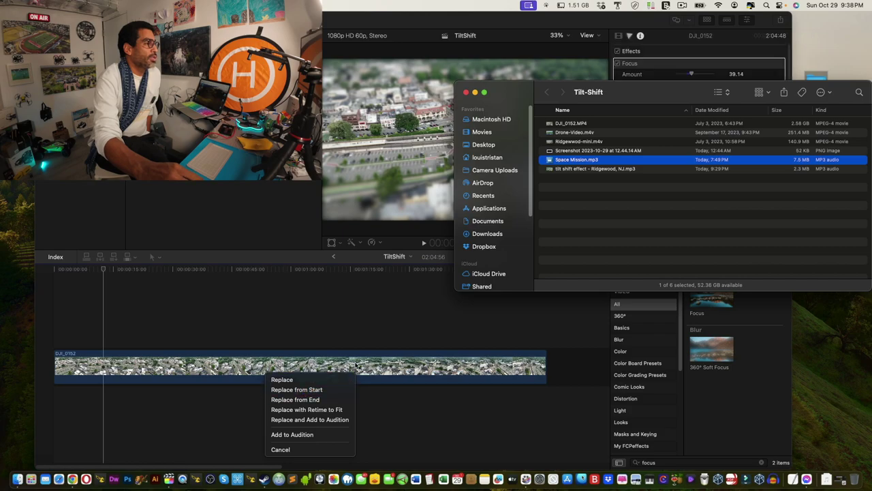
pyautogui.click(359, 325)
pyautogui.click(823, 186)
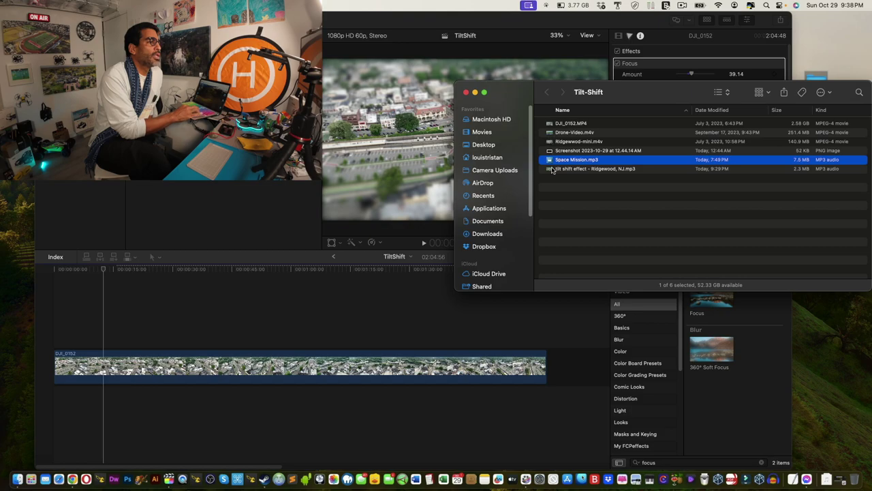
pyautogui.moveTo(550, 162); pyautogui.dragTo(41, 390)
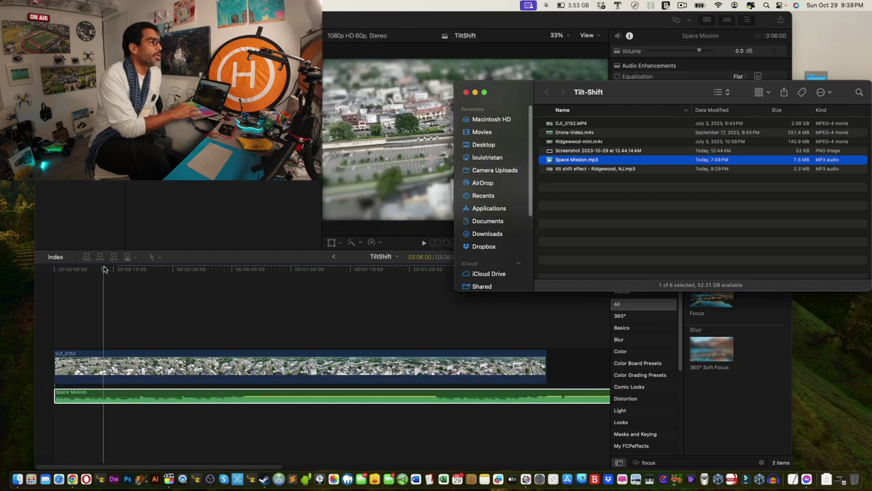
pyautogui.click(103, 269)
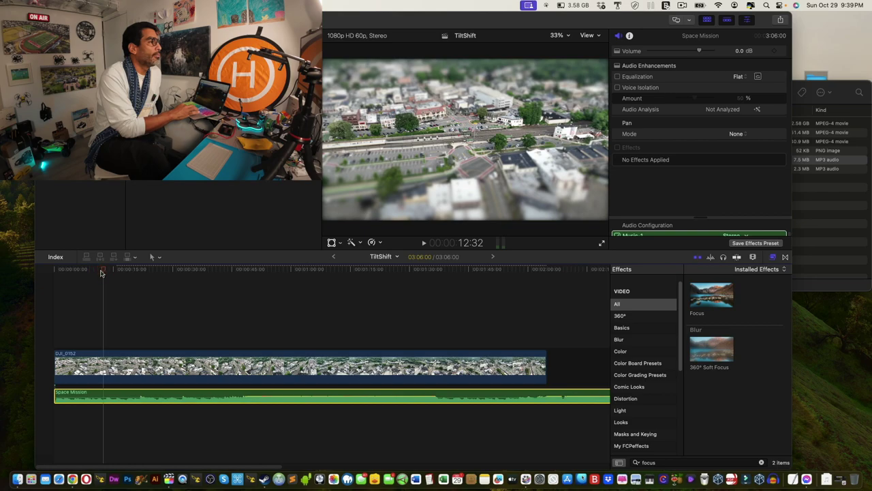
pyautogui.moveTo(105, 272); pyautogui.dragTo(32, 273)
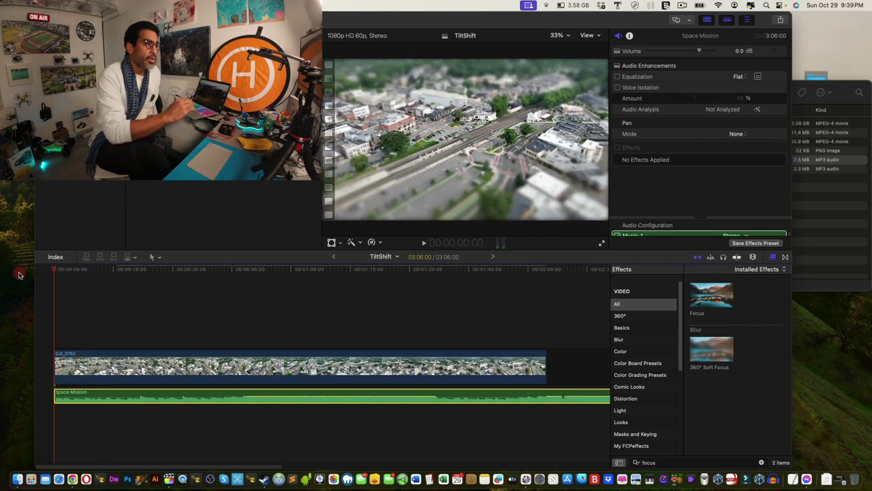
pyautogui.press('space')
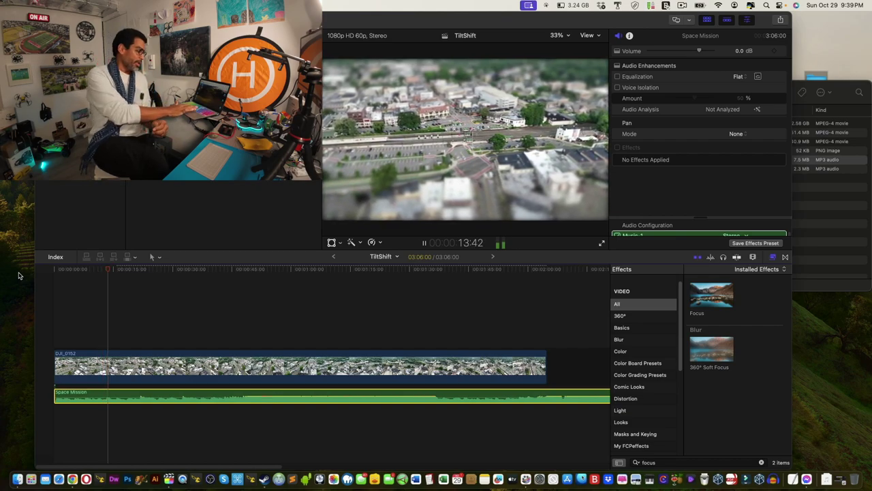
pyautogui.press('space')
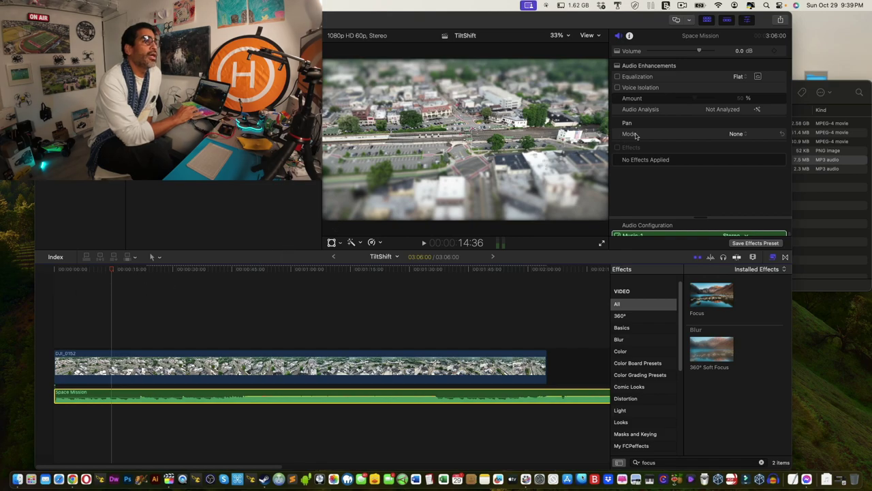
# Save the current frame as TiltShift.tiff on the Desktop and preview it in Quick Look.
pyautogui.click(781, 22)
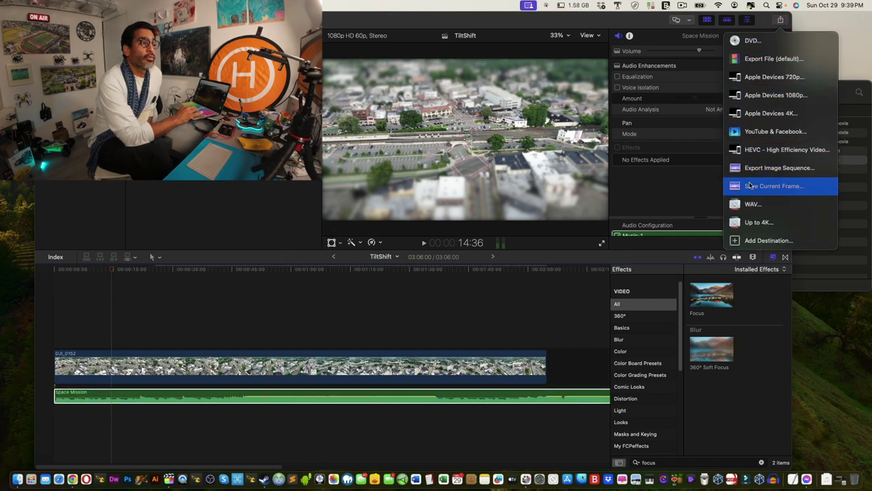
pyautogui.click(751, 187)
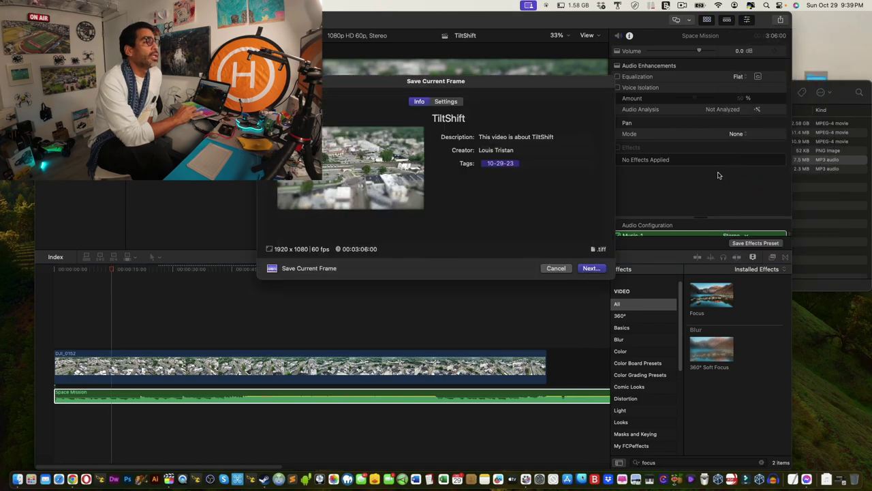
pyautogui.click(592, 270)
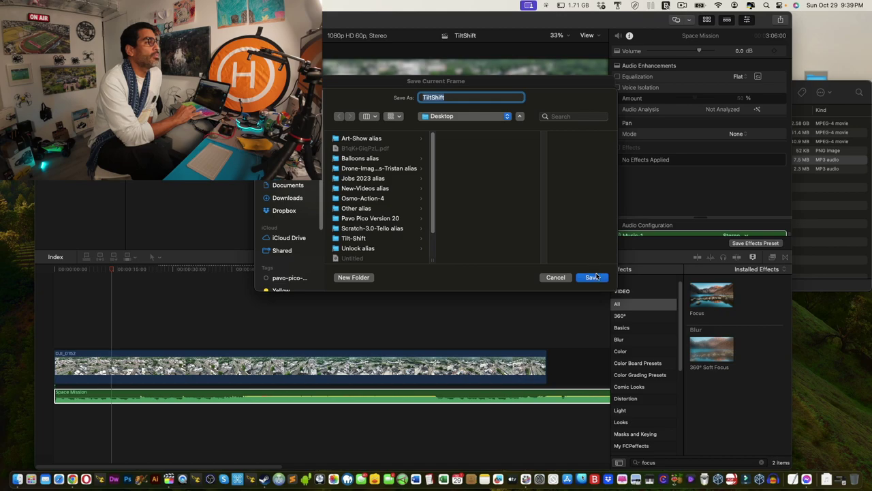
pyautogui.click(593, 277)
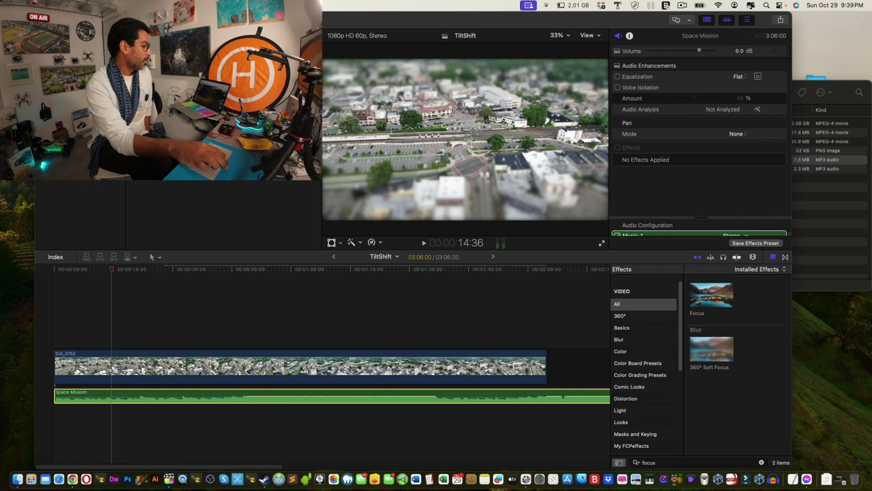
pyautogui.moveTo(769, 204); pyautogui.dragTo(836, 34)
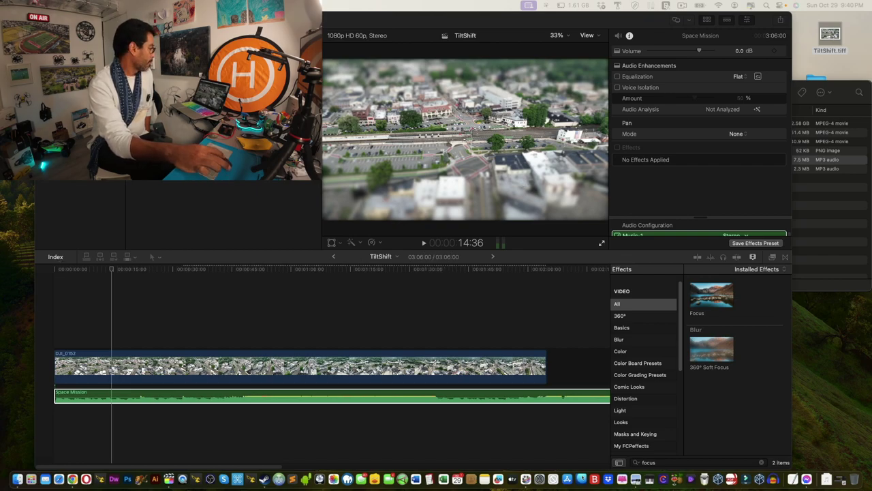
pyautogui.press('space')
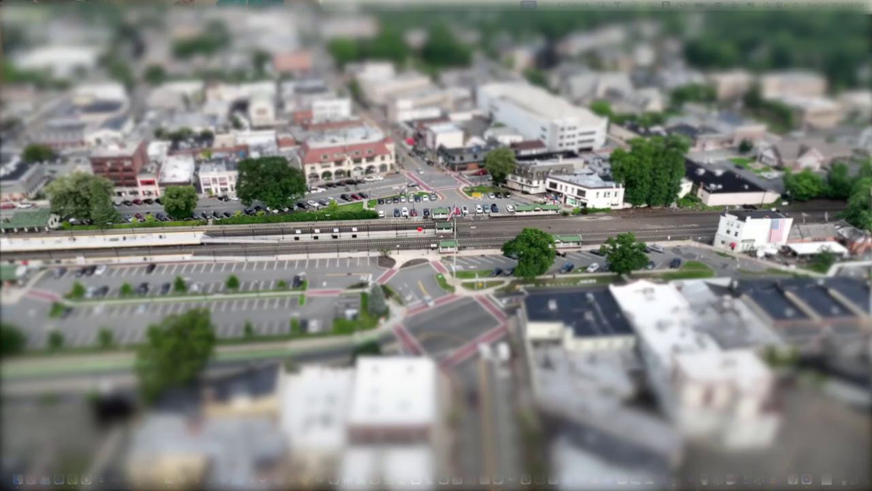